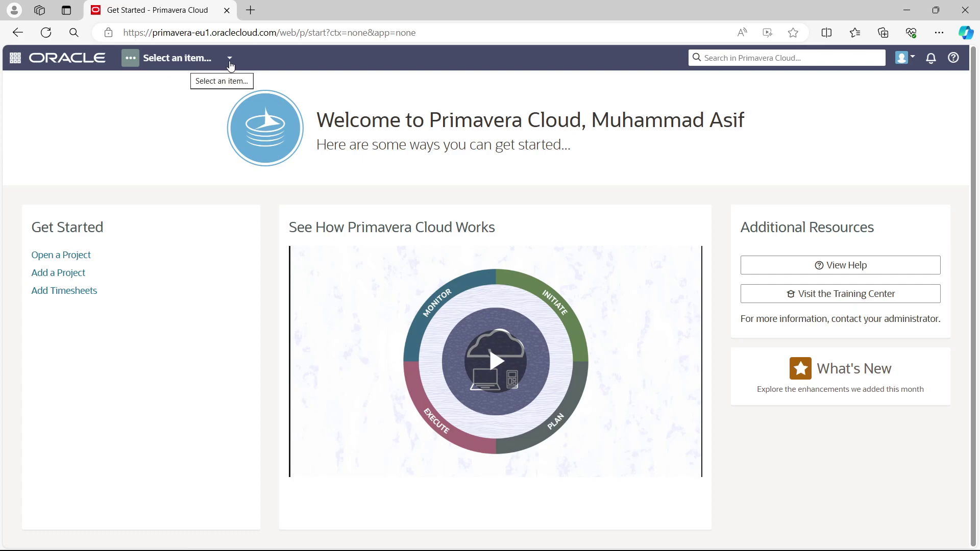
Open the Royal Architect Project Management workspace from the workspace list
click(231, 62)
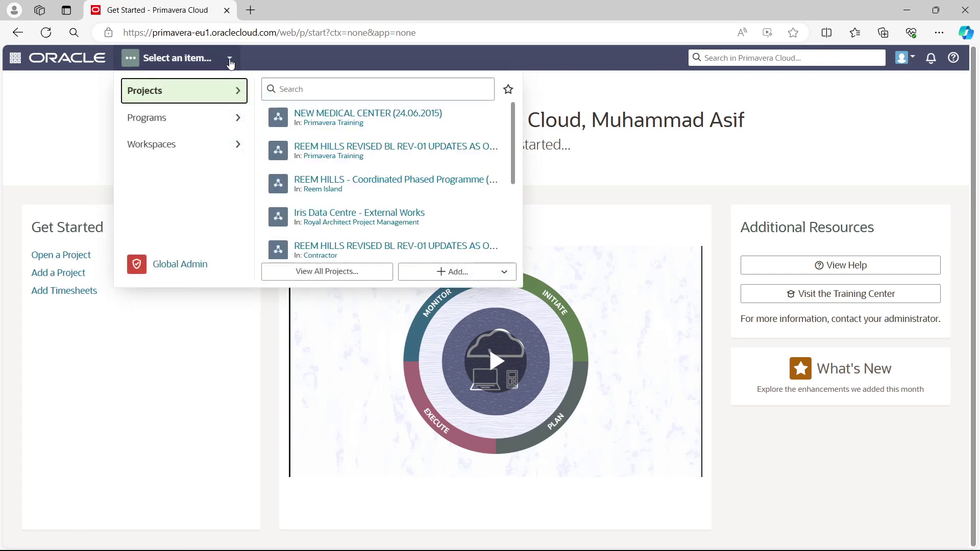
click(152, 152)
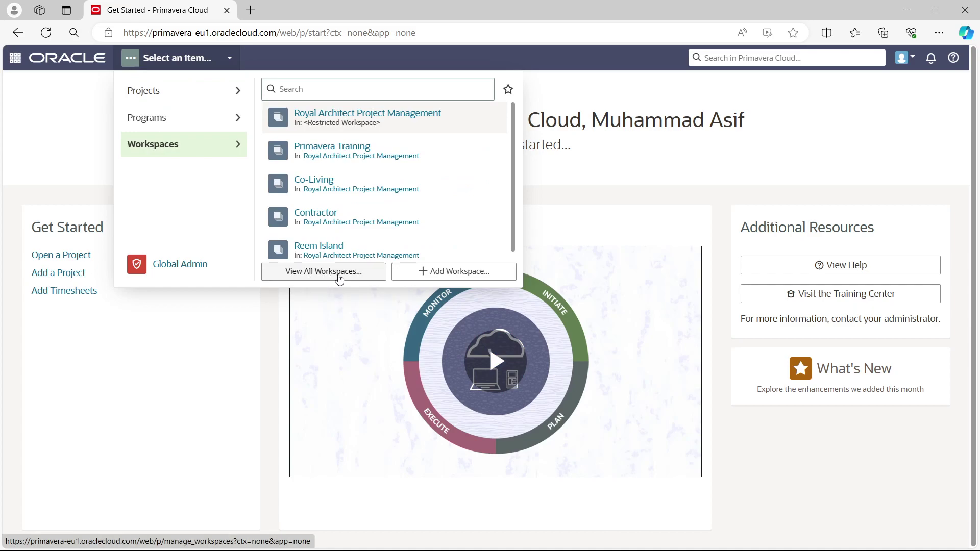
click(325, 157)
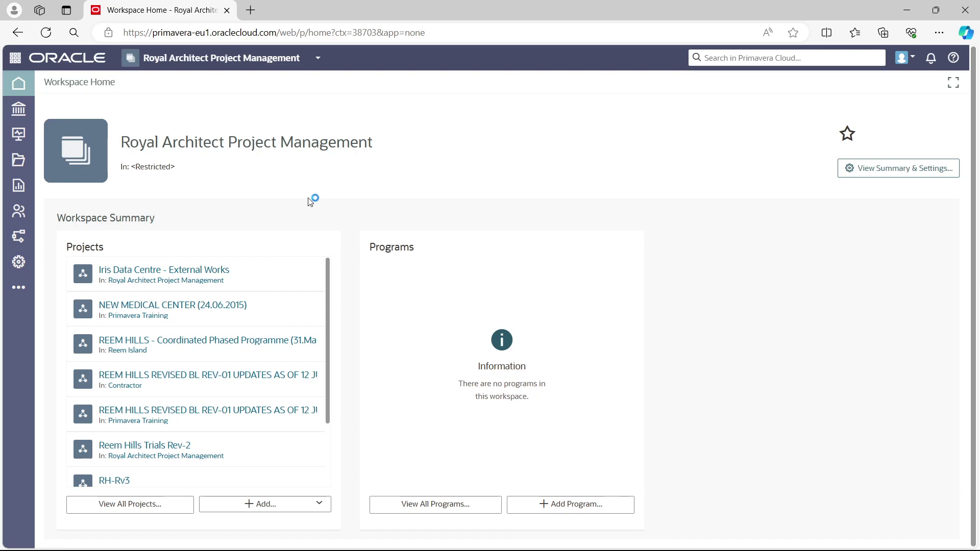
Switch to the Primavera Training workspace and show all of its projects
click(309, 61)
click(151, 148)
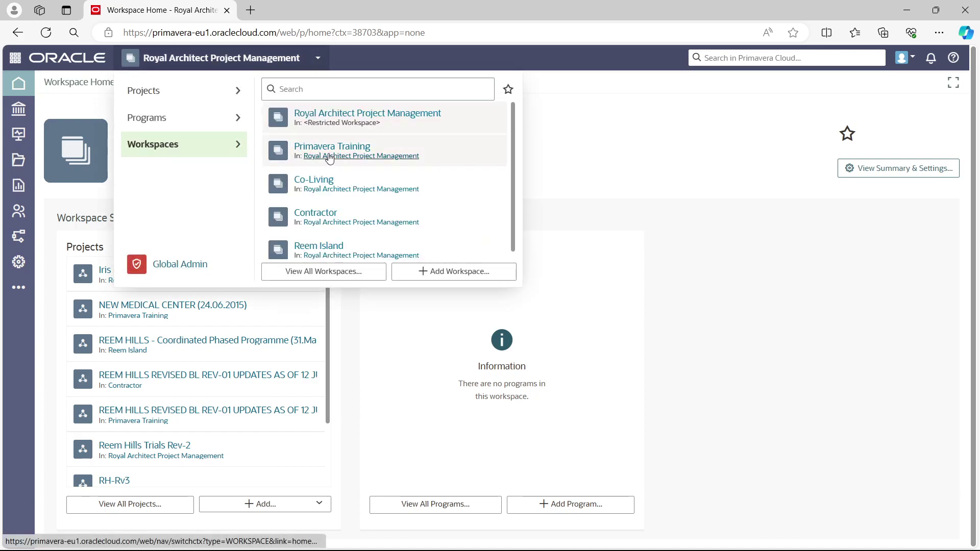
click(333, 149)
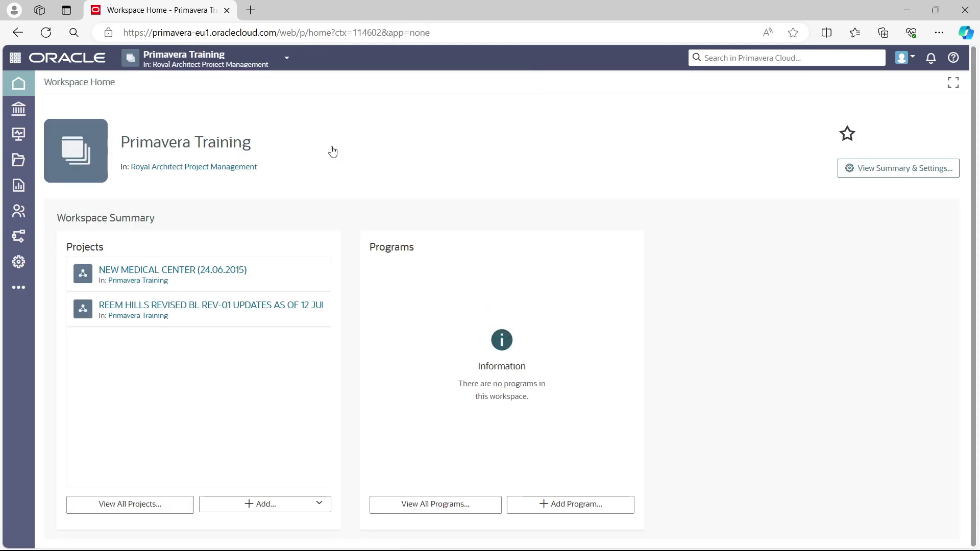
click(150, 290)
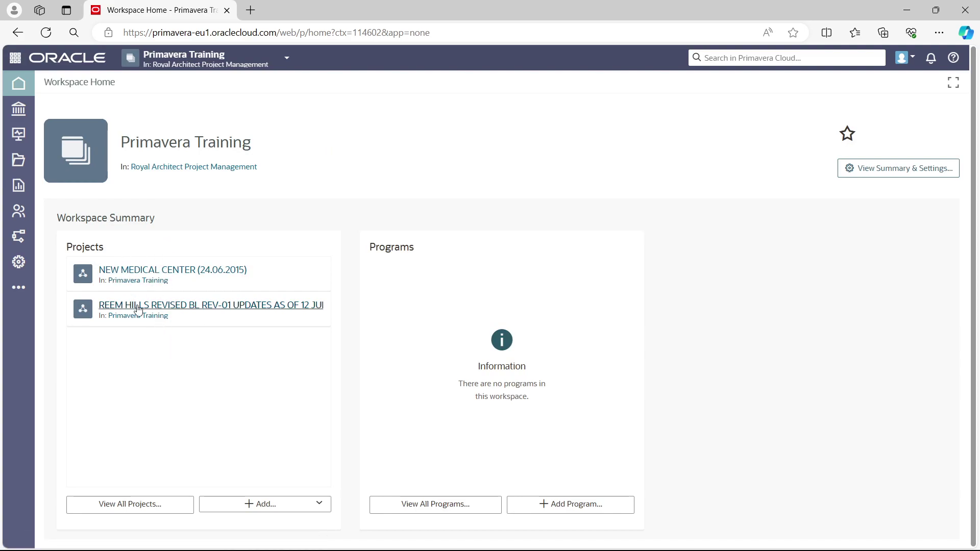
click(184, 506)
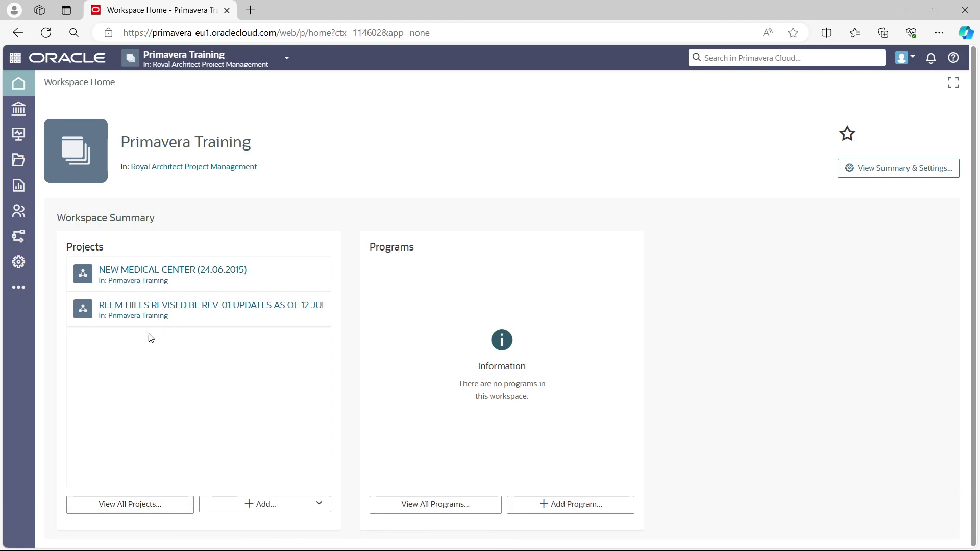
click(120, 506)
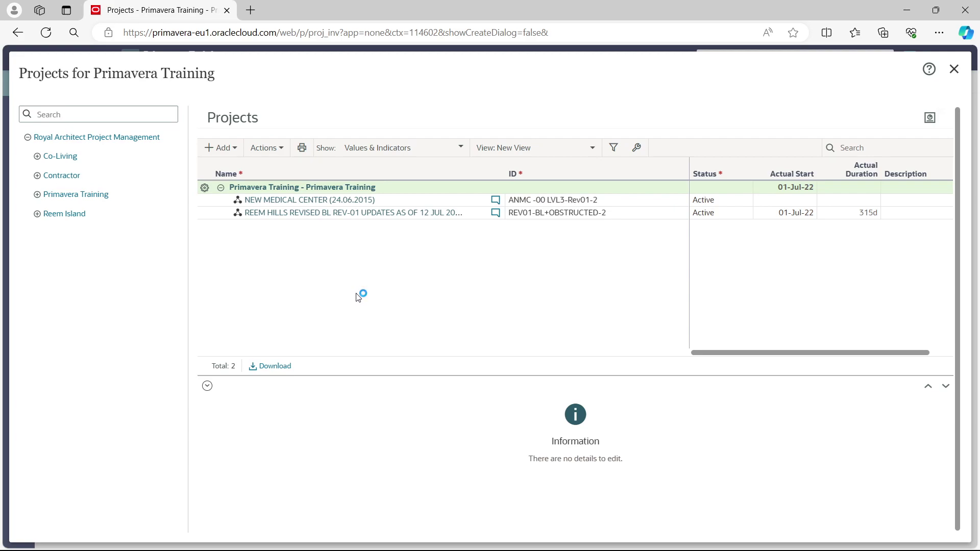
Open NEW MEDICAL CENTER (24.06.2015) and go to its Activities schedule with the Gantt chart
click(307, 201)
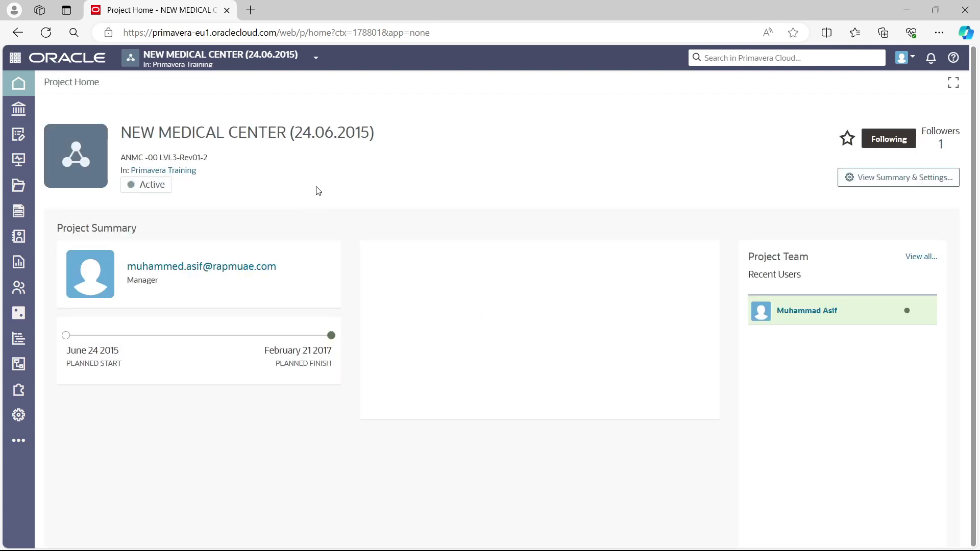
click(306, 58)
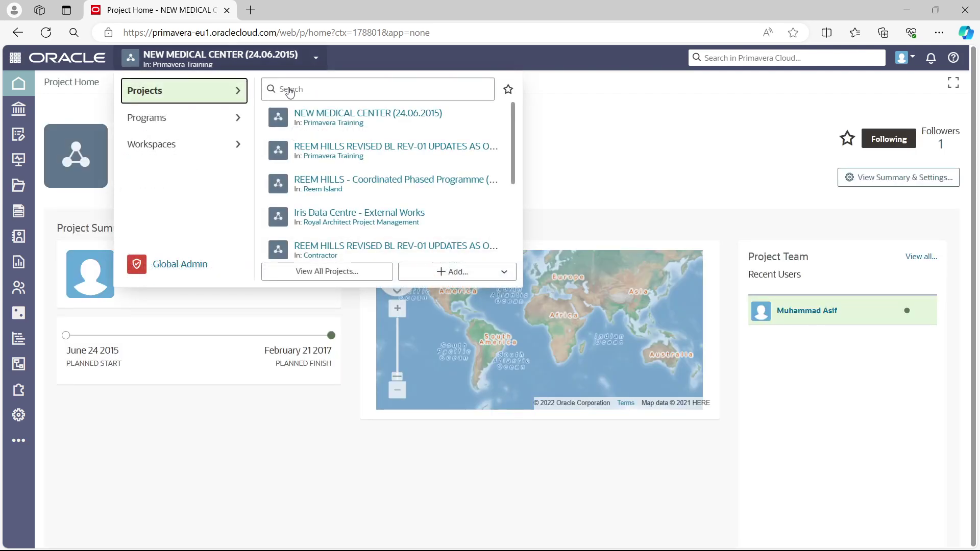
click(663, 137)
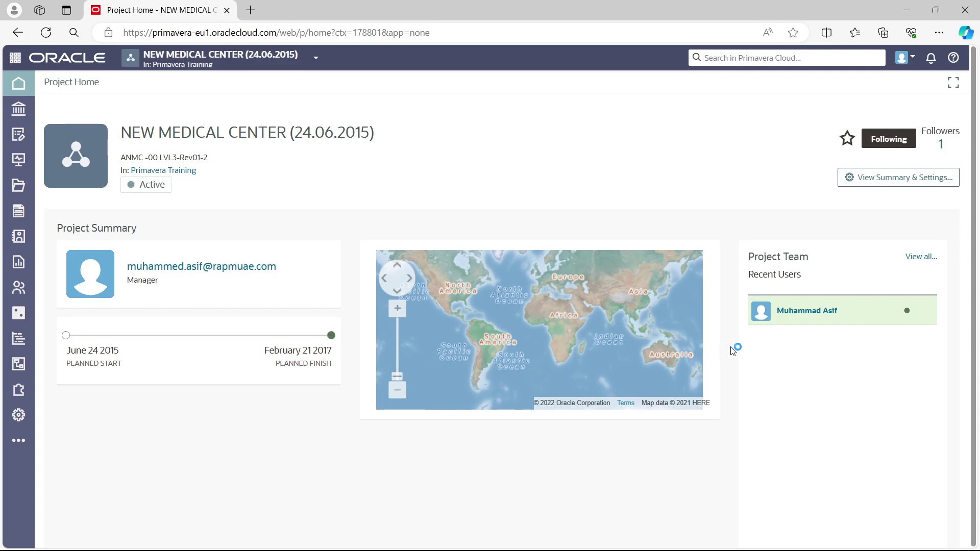
mouse_move(18, 350)
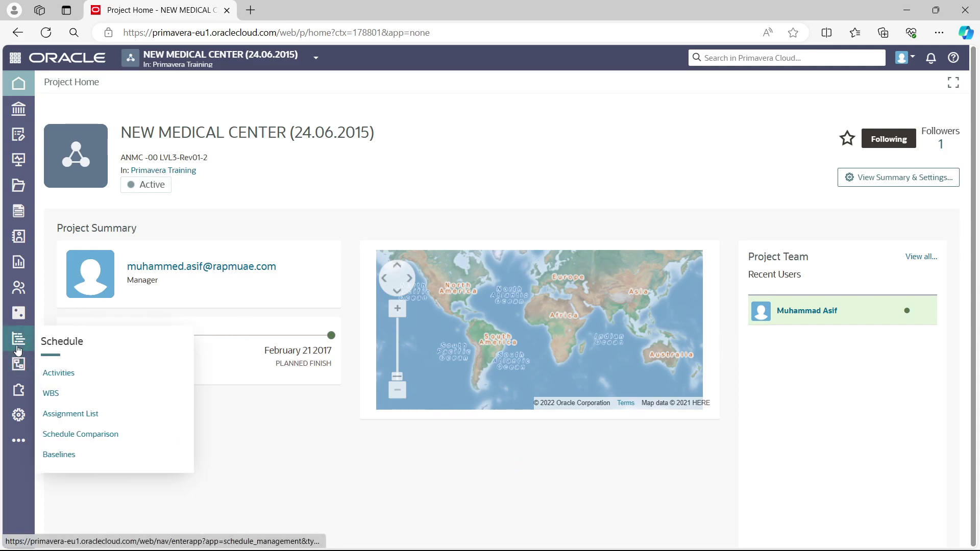
click(57, 373)
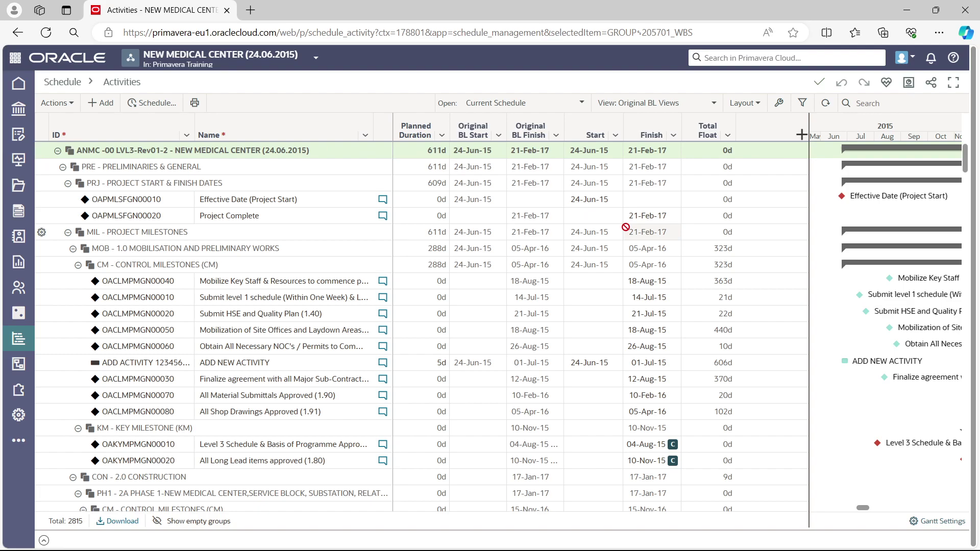
From the Get Started page, review the Save Views preference and close Preferences unchanged
click(78, 63)
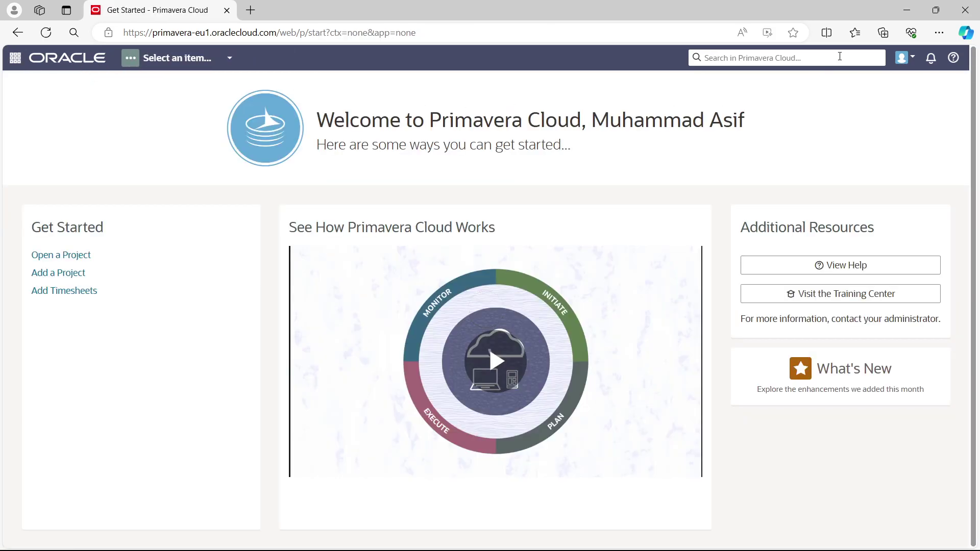
click(913, 62)
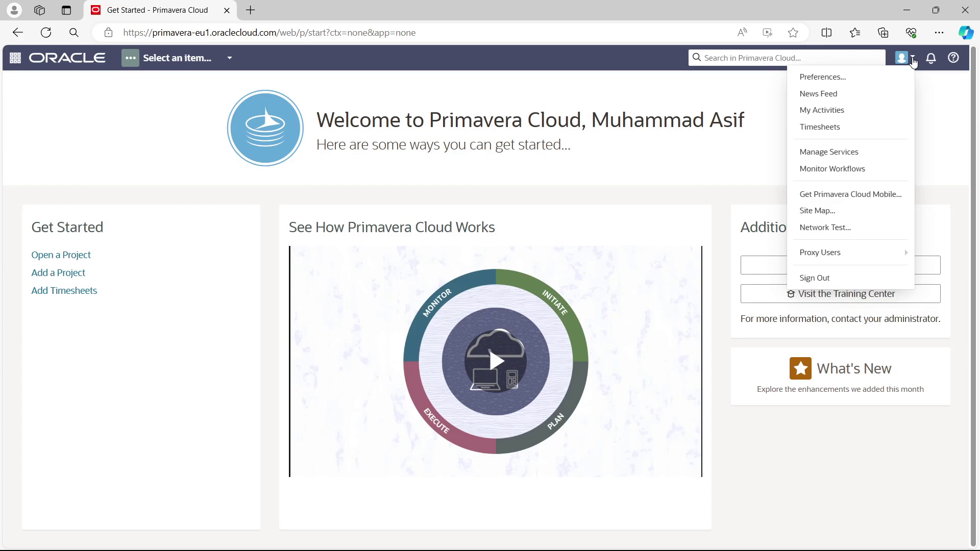
click(826, 79)
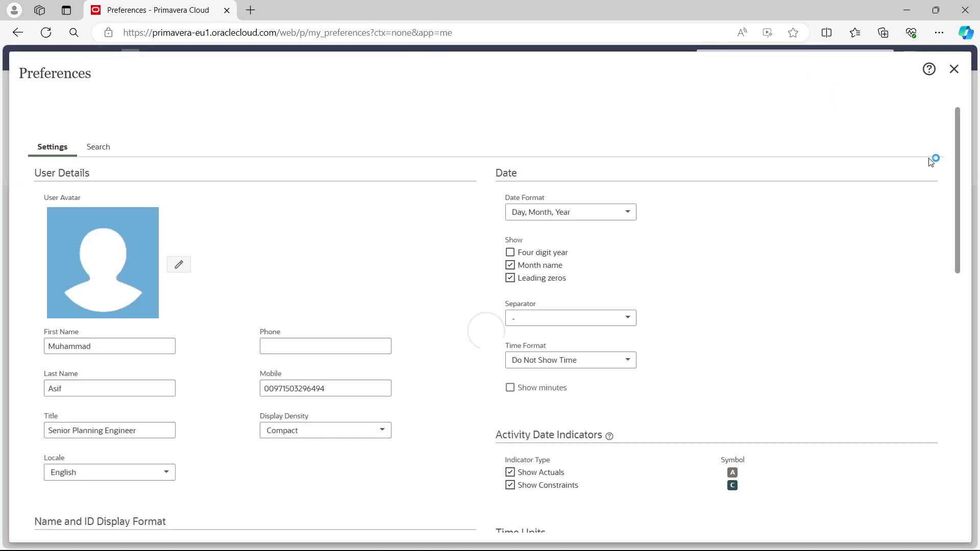
drag(957, 160, 957, 398)
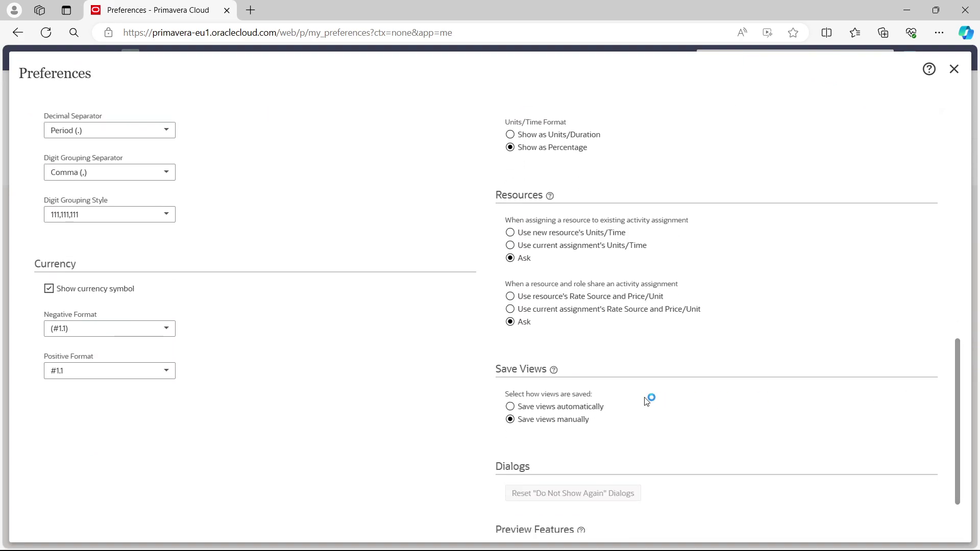
scroll(582, 444, down, 2)
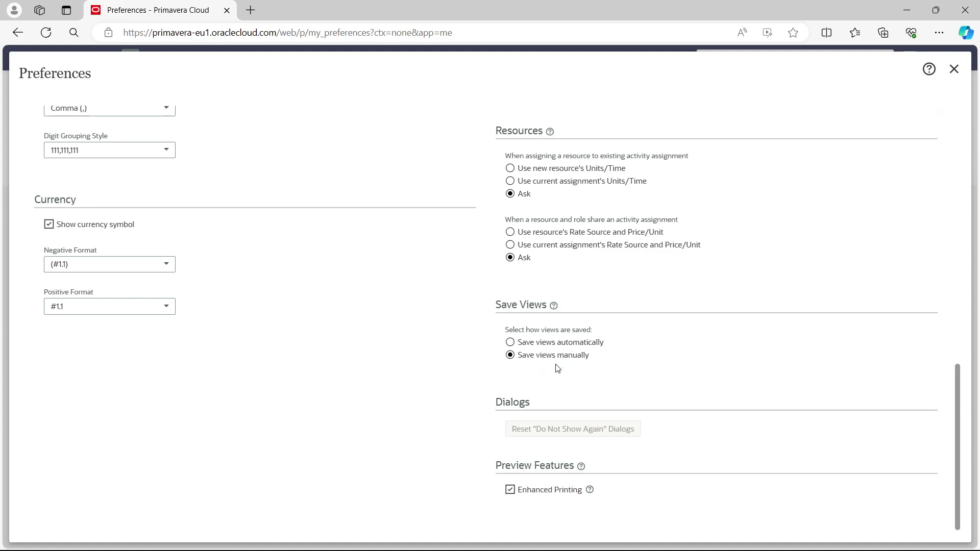
drag(954, 466, 958, 195)
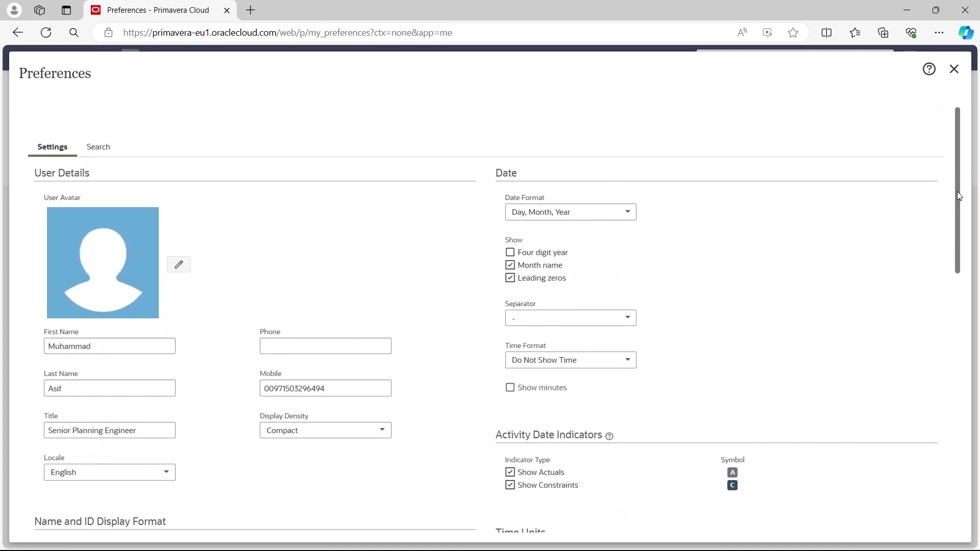
click(954, 70)
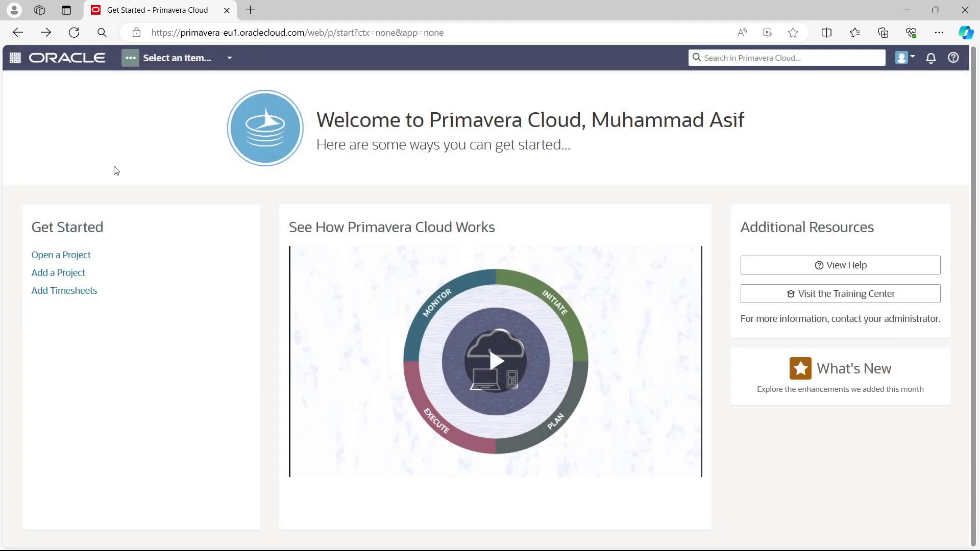
Return to Primavera Training and reopen the NEW MEDICAL CENTER Activities grid
click(228, 59)
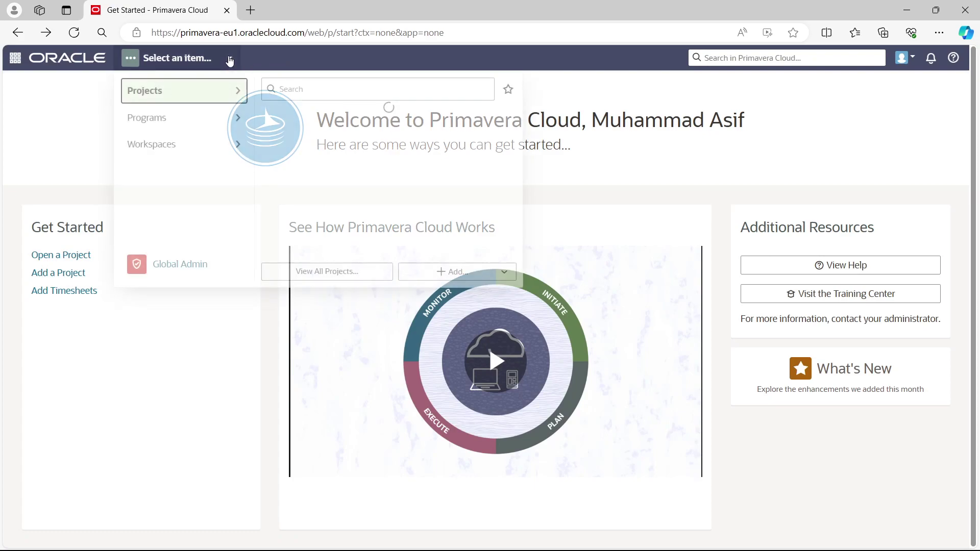
click(157, 151)
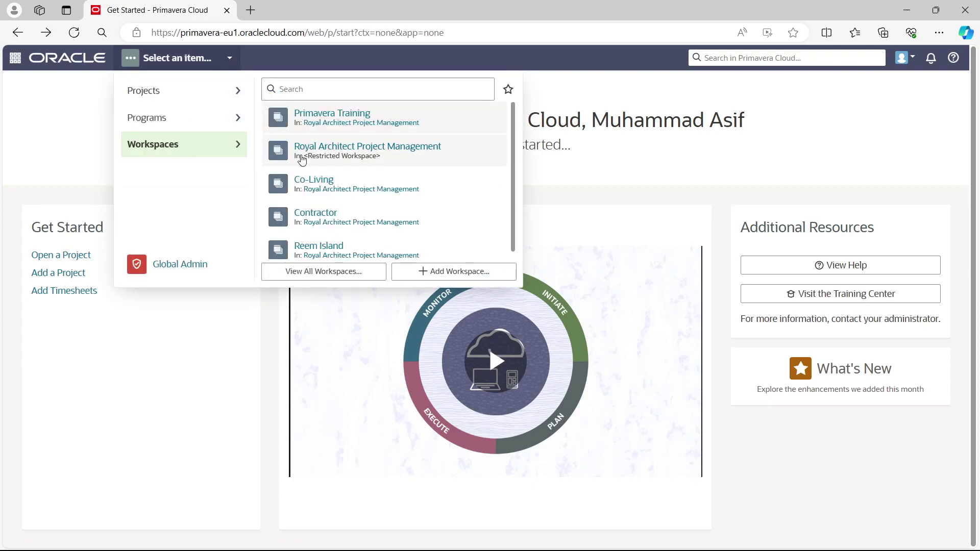
click(338, 120)
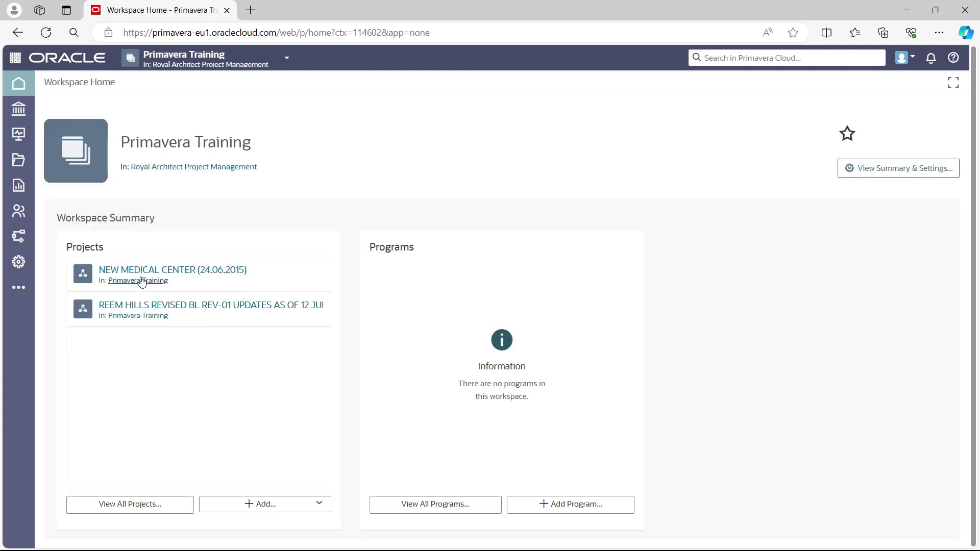
click(142, 275)
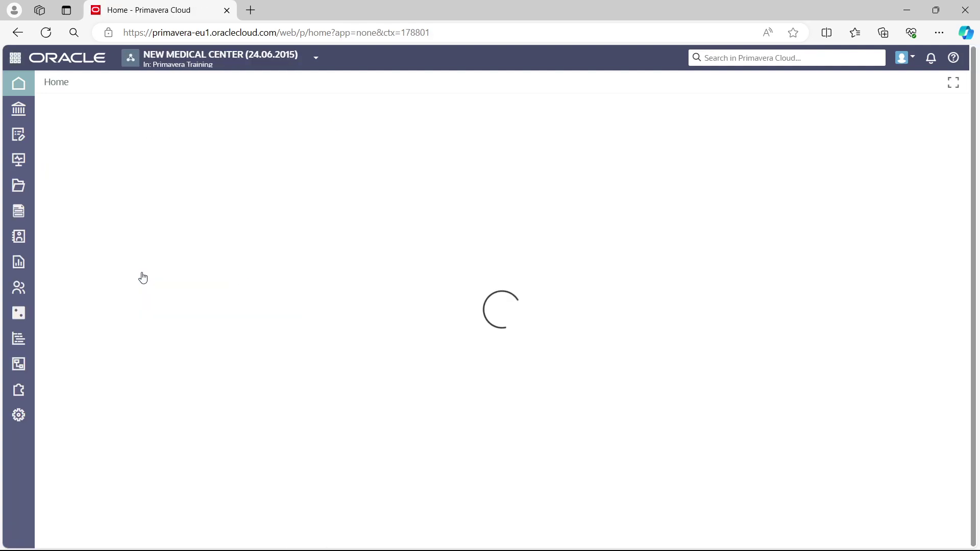
click(21, 339)
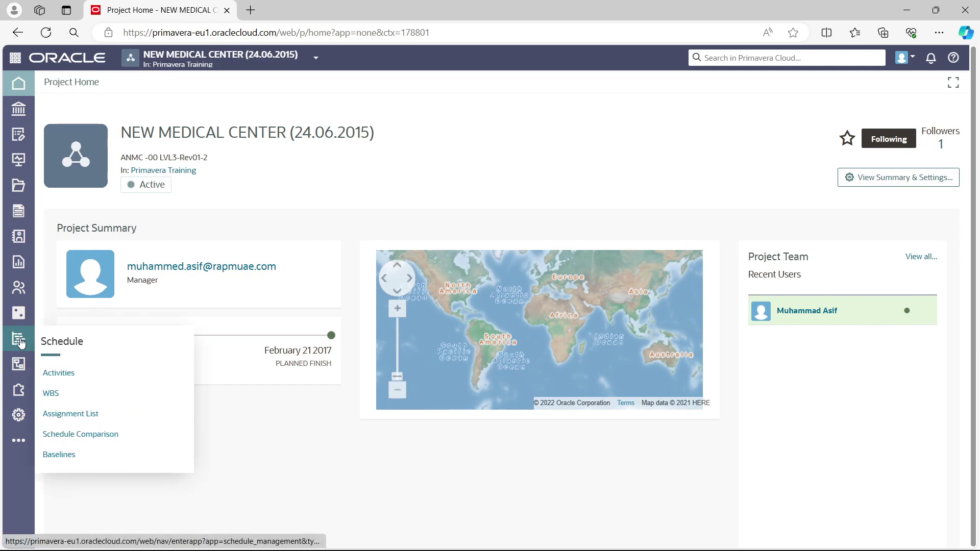
click(64, 378)
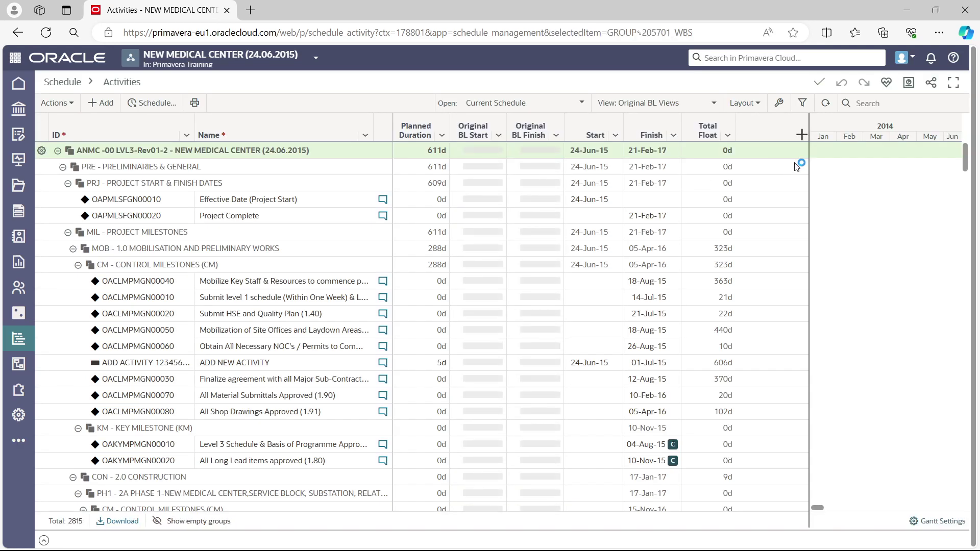
Add the Planned Labor Units column via a 'planned lab' search and widen it to read fully
click(802, 134)
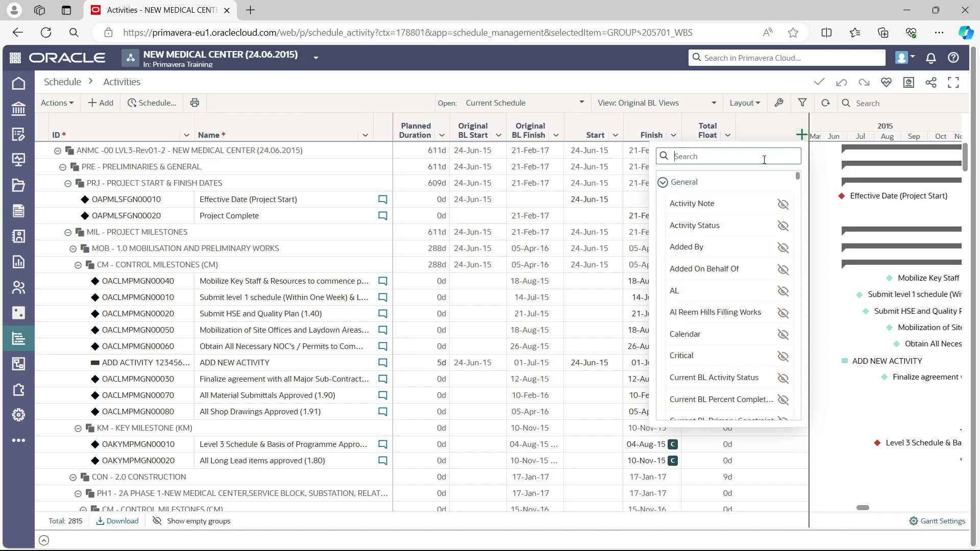
text(planned lab)
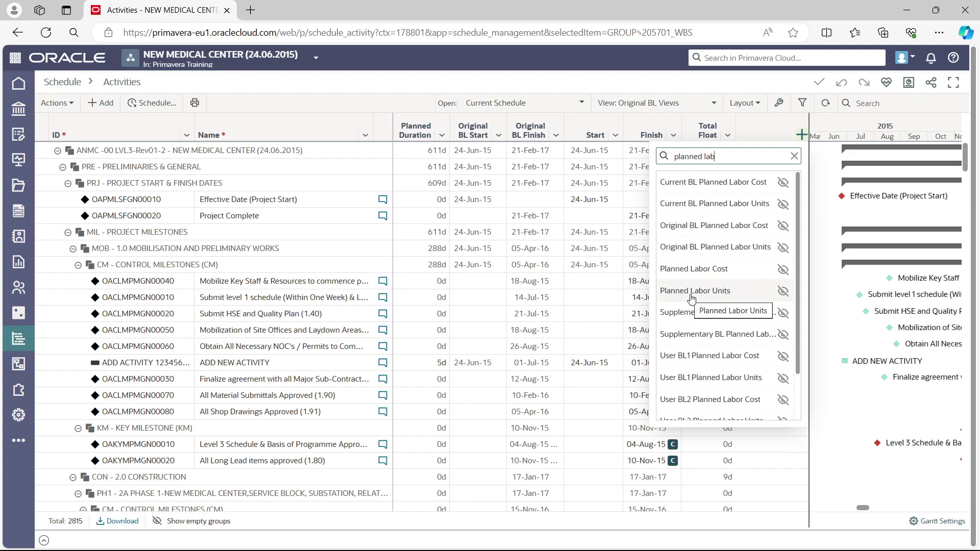
click(784, 294)
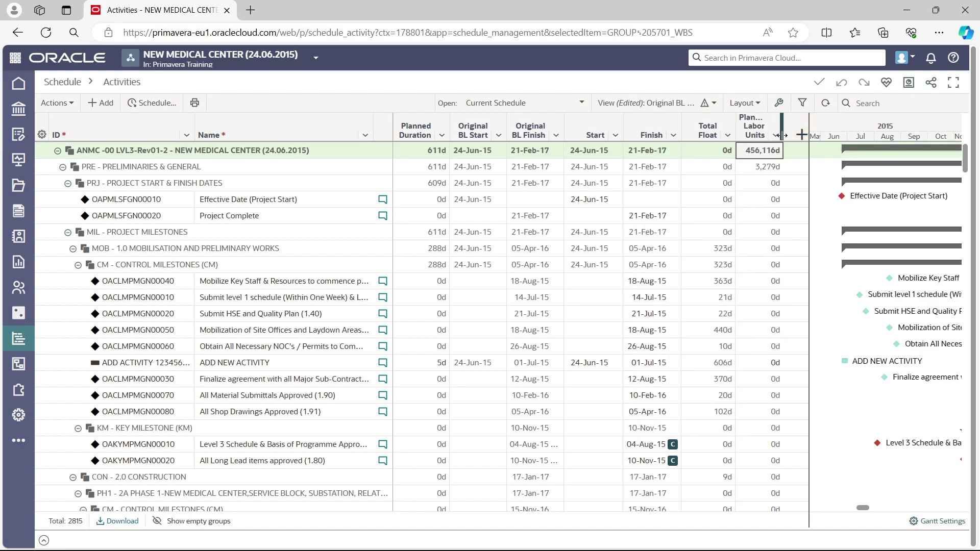
drag(783, 136, 800, 136)
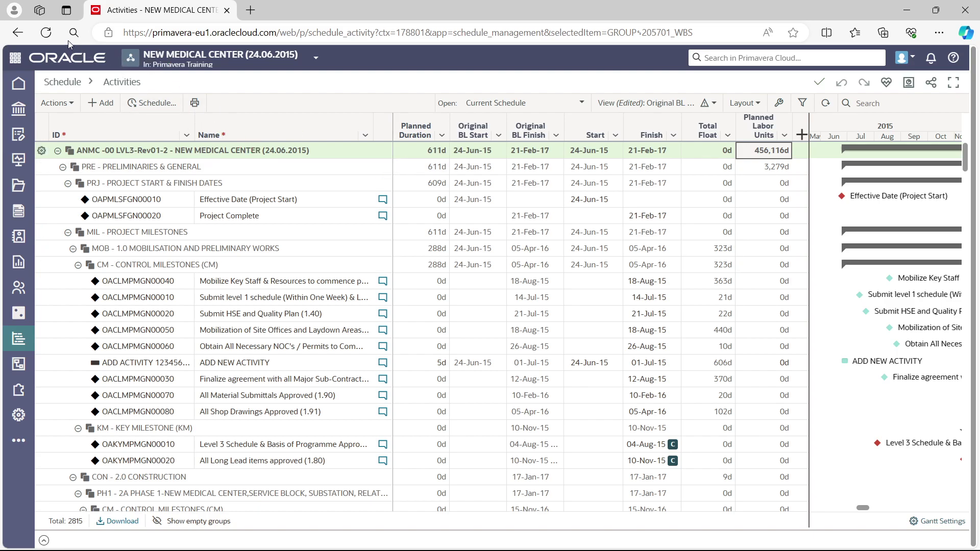
Reload the activities page, discarding the unsaved Planned Labor Units column
click(45, 34)
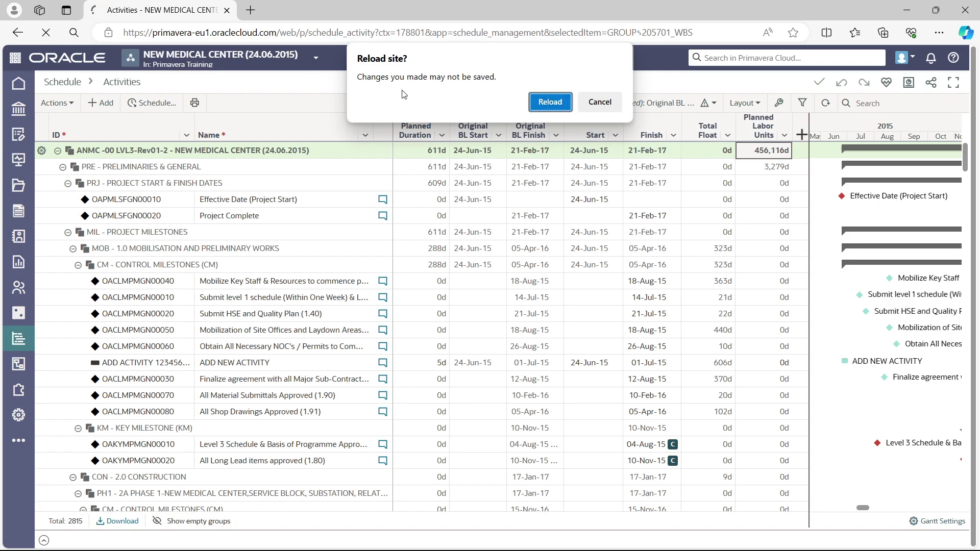
click(551, 102)
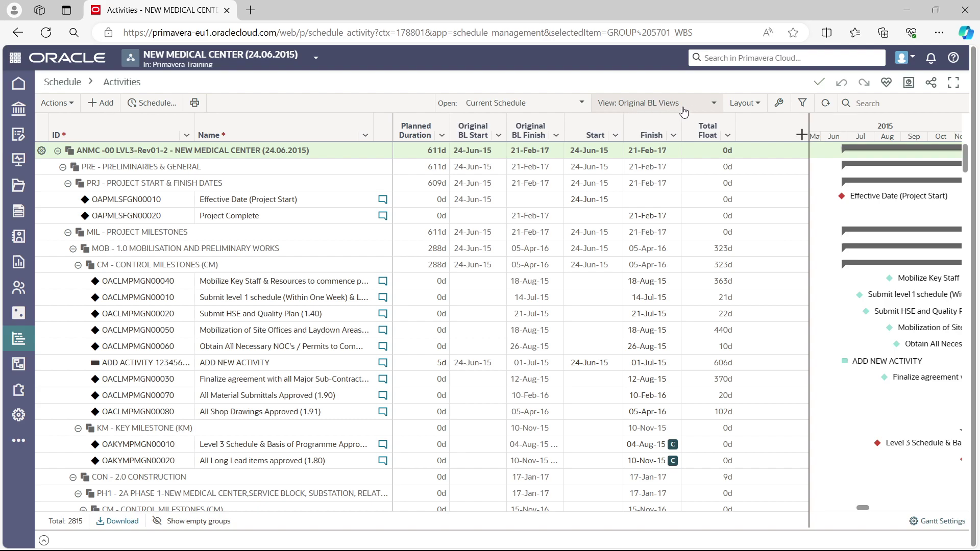
Create a new personal view in Manage Views, based on Original BL Views
click(714, 106)
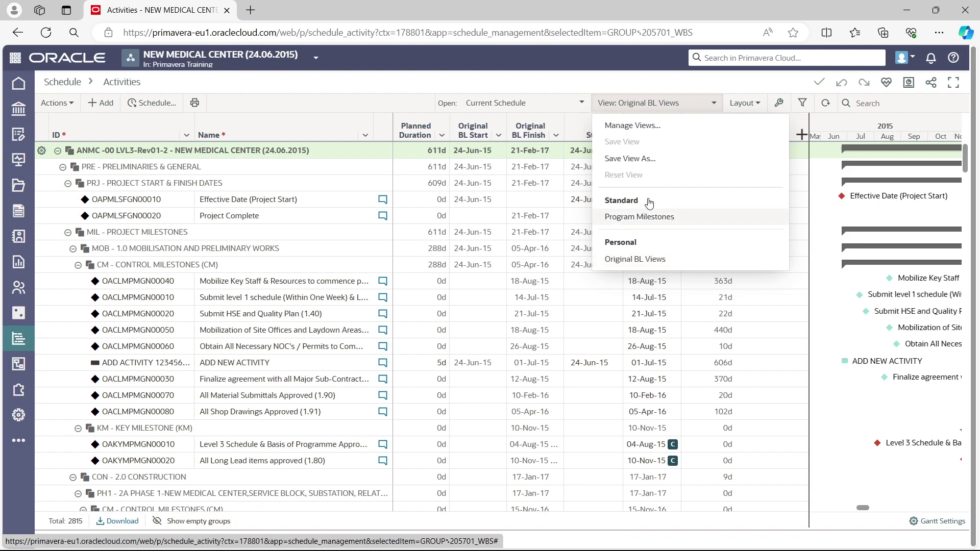
click(631, 131)
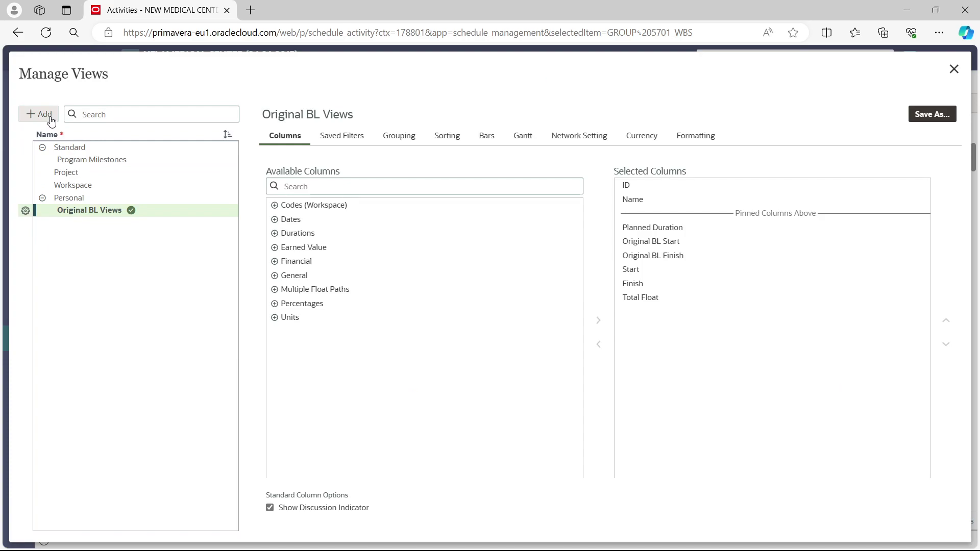
click(45, 198)
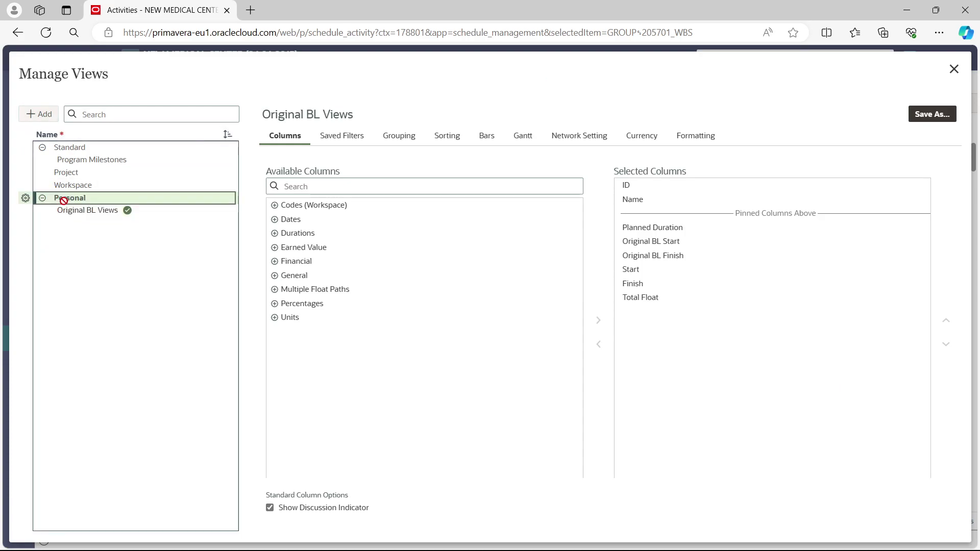
click(43, 119)
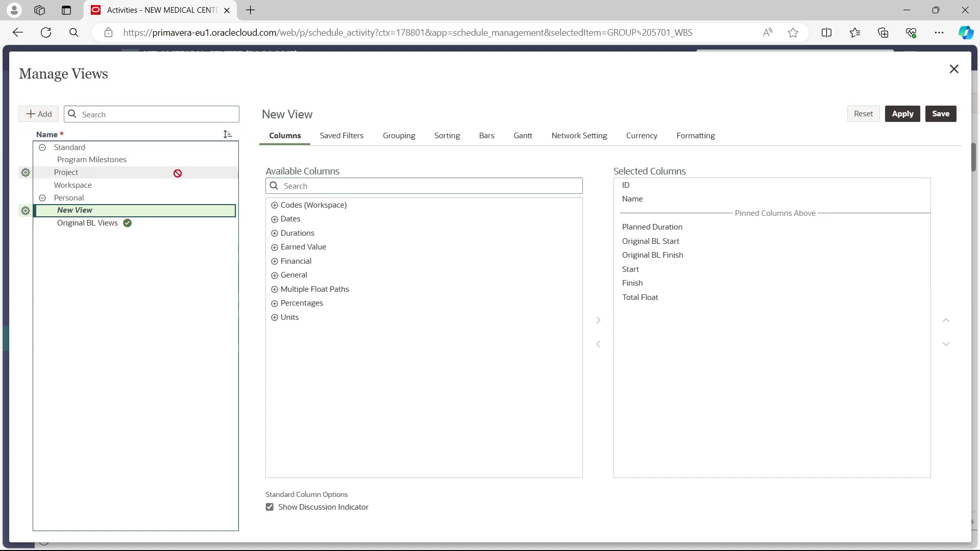
Rename the new view to 'P6 Training Layout' and filter available columns by 'planned la'
double_click(104, 212)
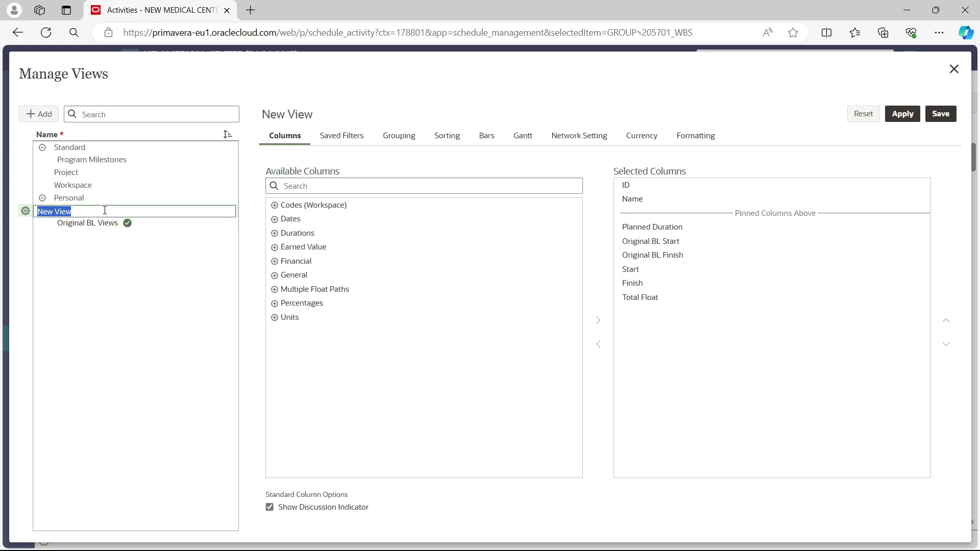
text(P6 Training Layout)
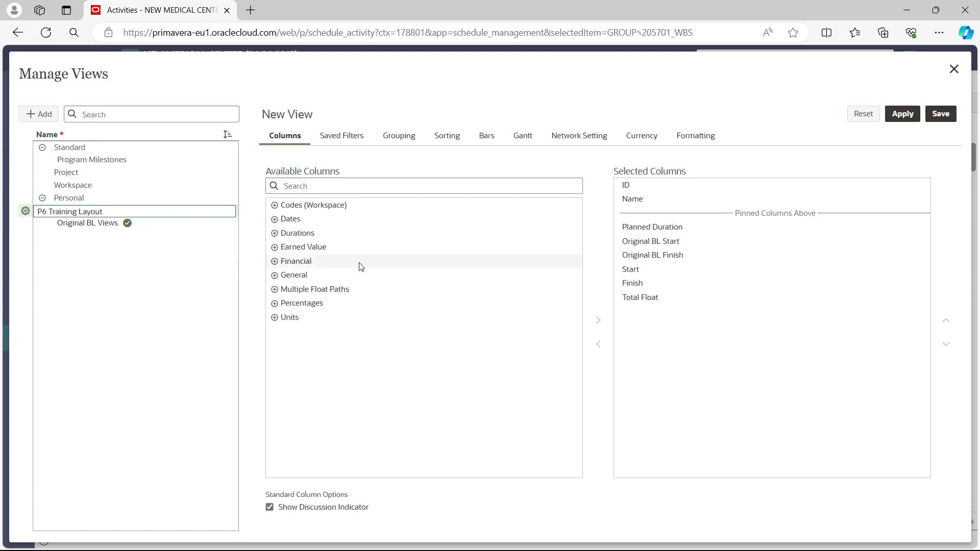
click(275, 318)
click(351, 184)
text(planned la)
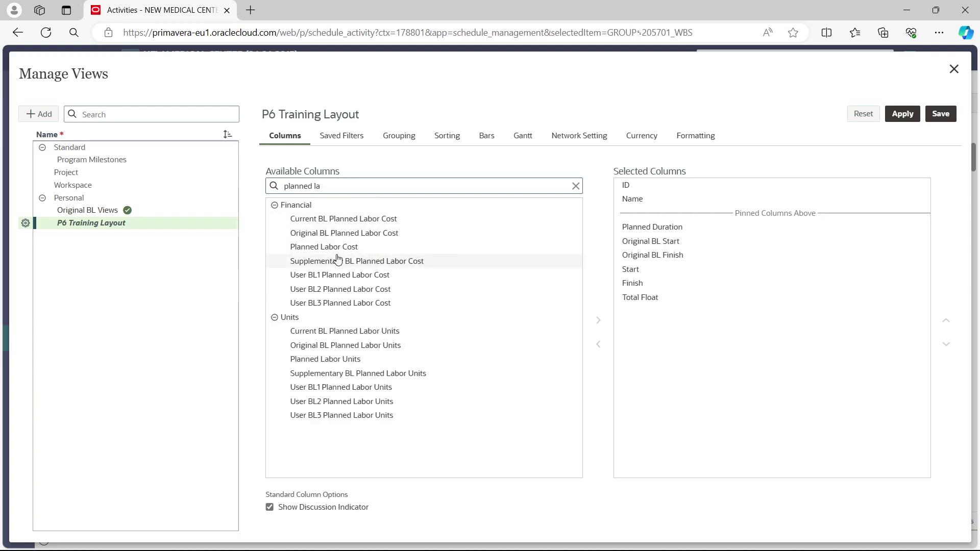
Add Planned Labor Units and Planned Labor Cost after Total Float, then save and apply the view
click(338, 360)
click(624, 301)
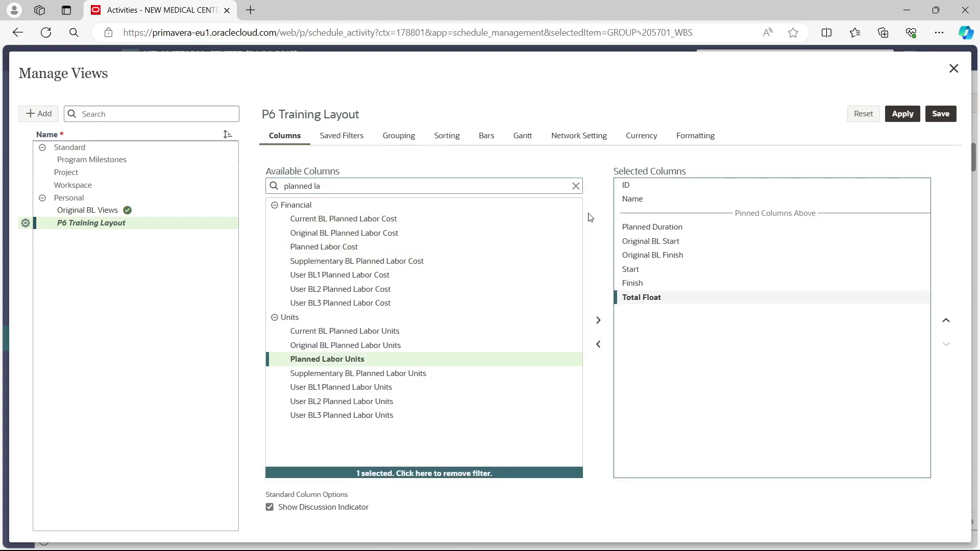
click(599, 322)
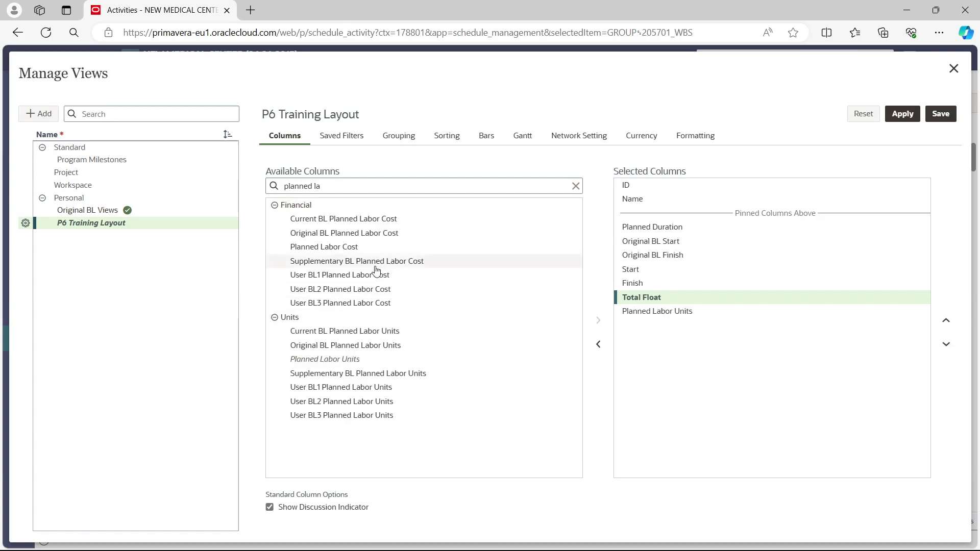
click(346, 248)
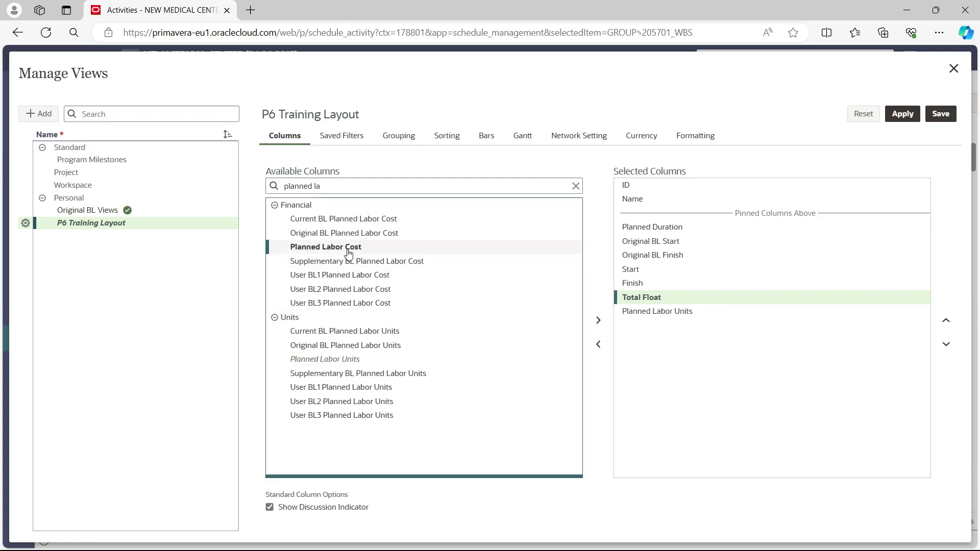
click(640, 316)
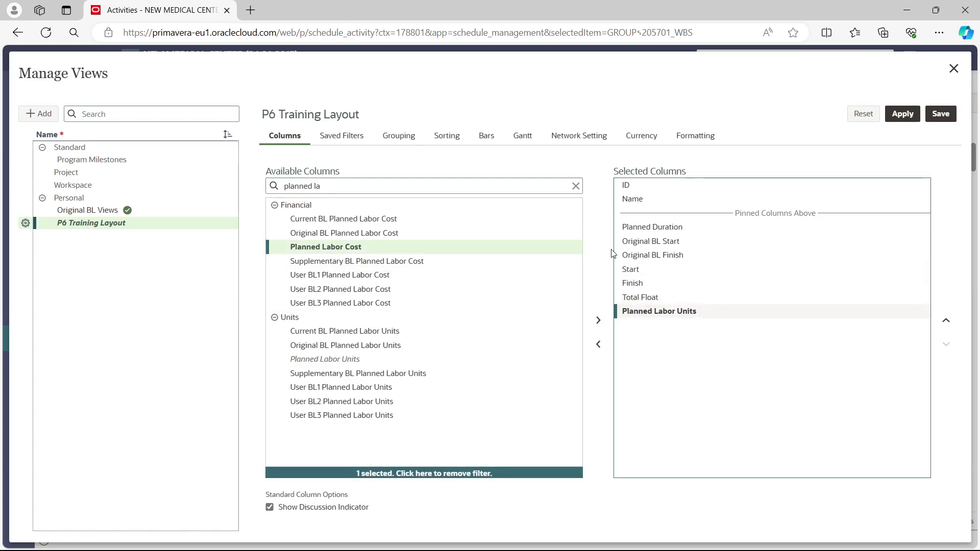
click(599, 321)
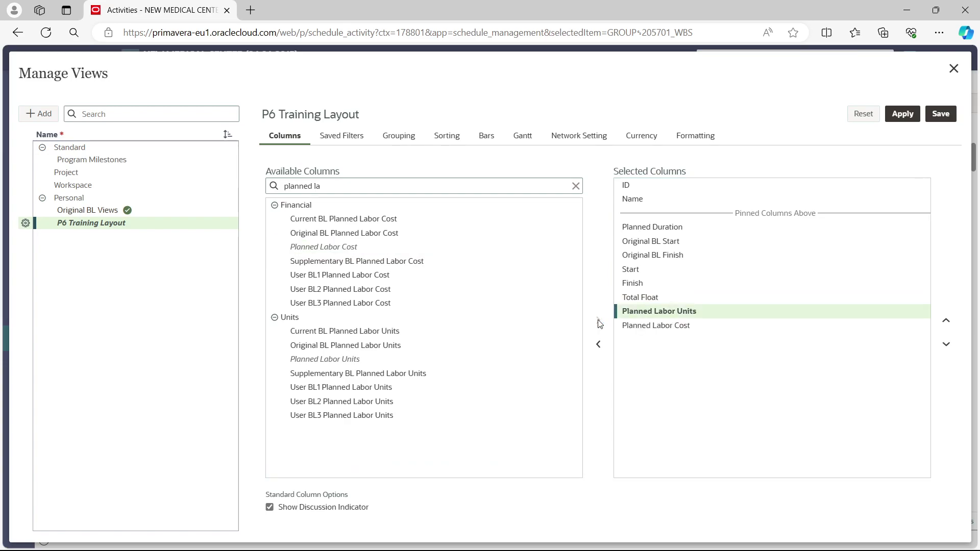
click(941, 115)
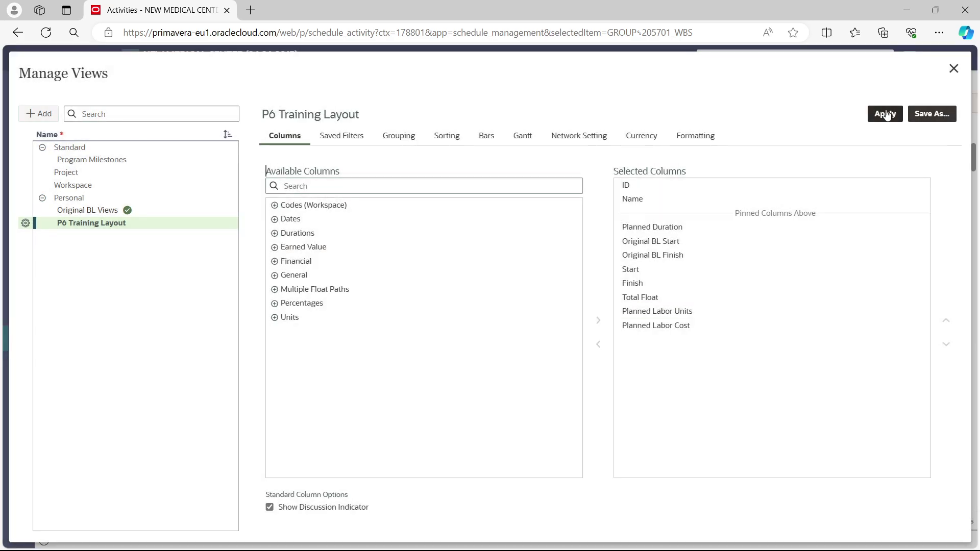
click(887, 115)
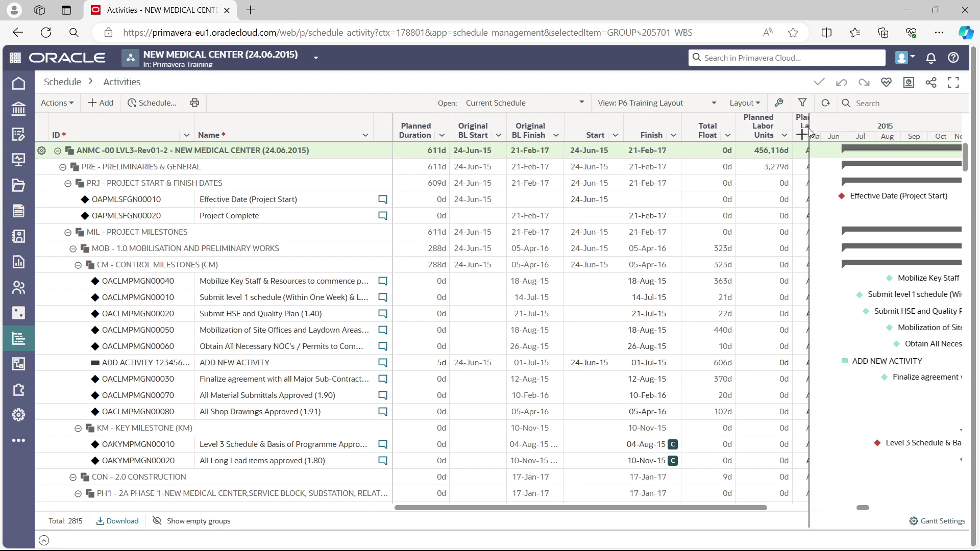
Widen the grid to reveal Planned Labor Cost, then switch to Original BL Views, ignoring edits
drag(812, 127, 875, 127)
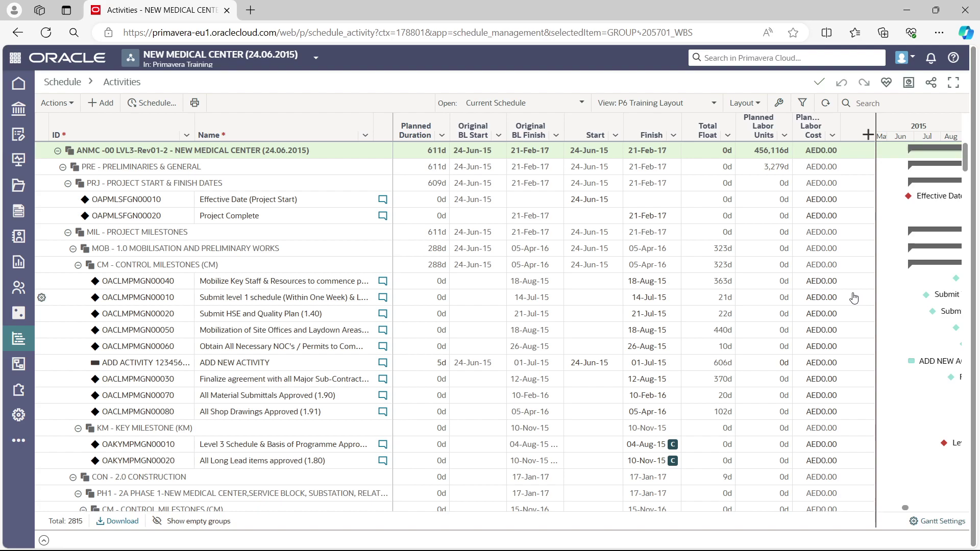
click(714, 104)
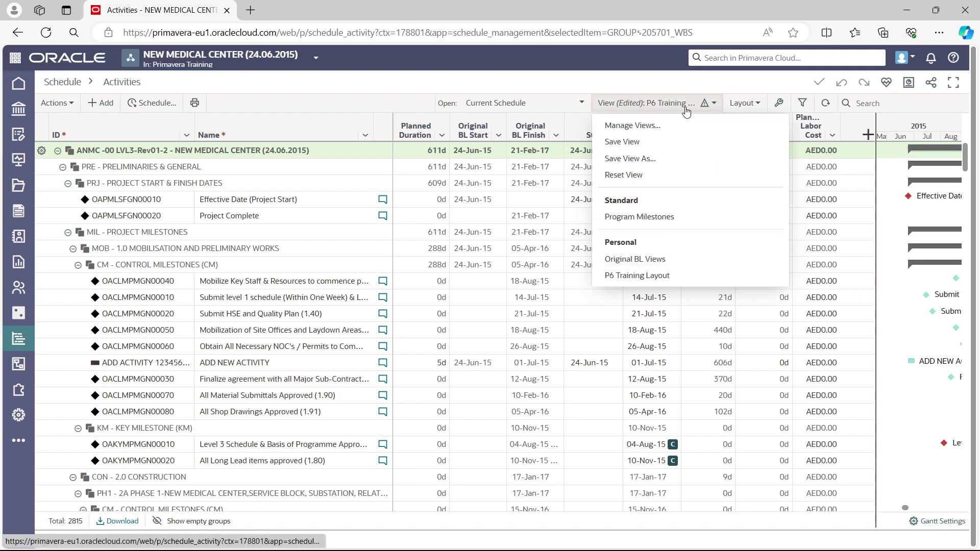
click(577, 89)
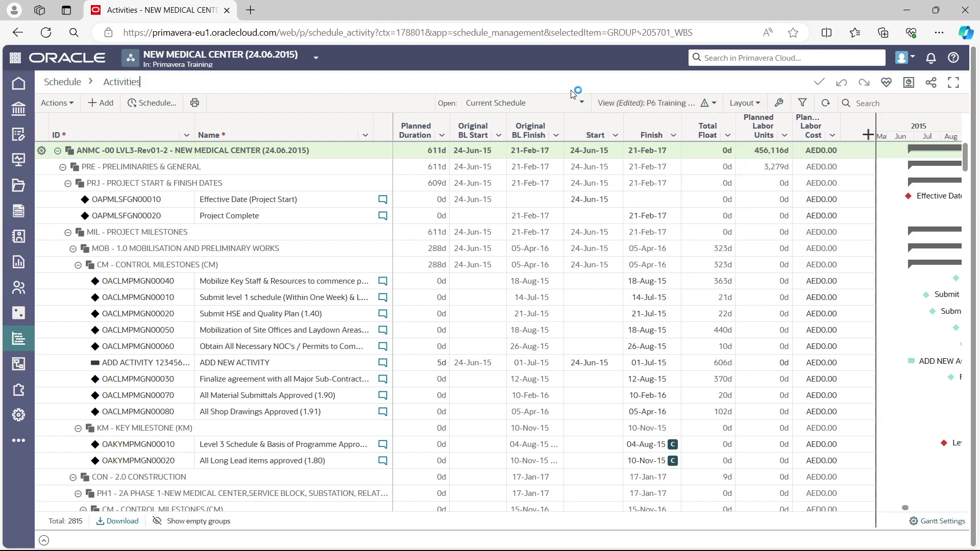
click(716, 106)
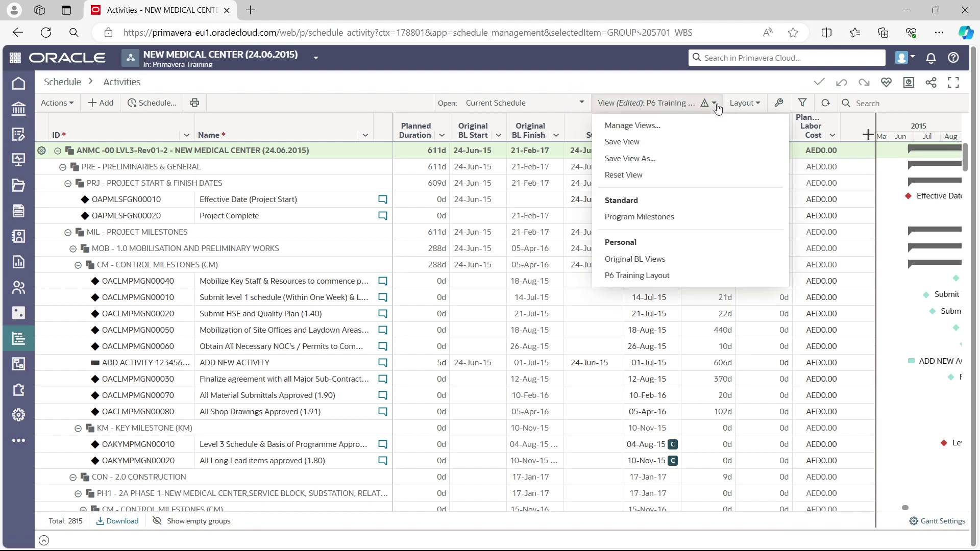
click(635, 260)
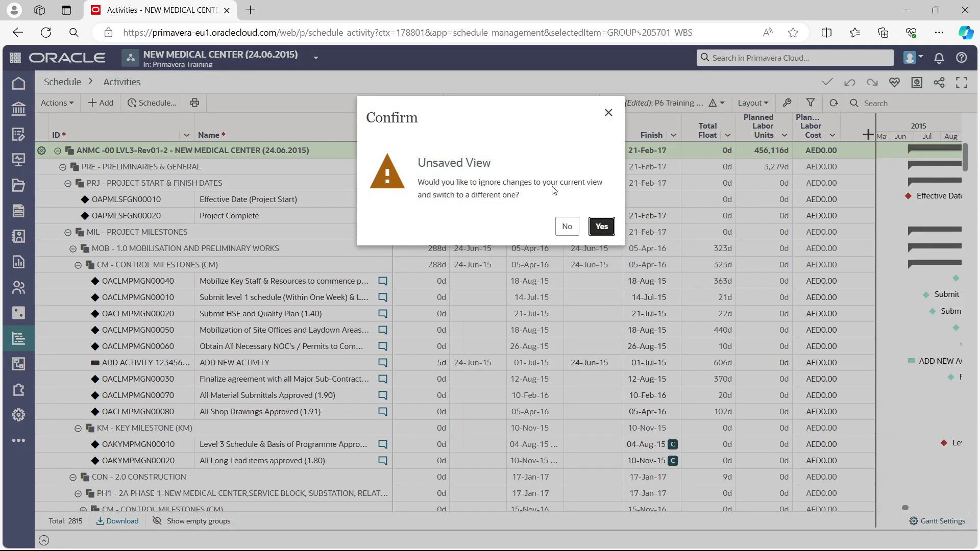
click(596, 228)
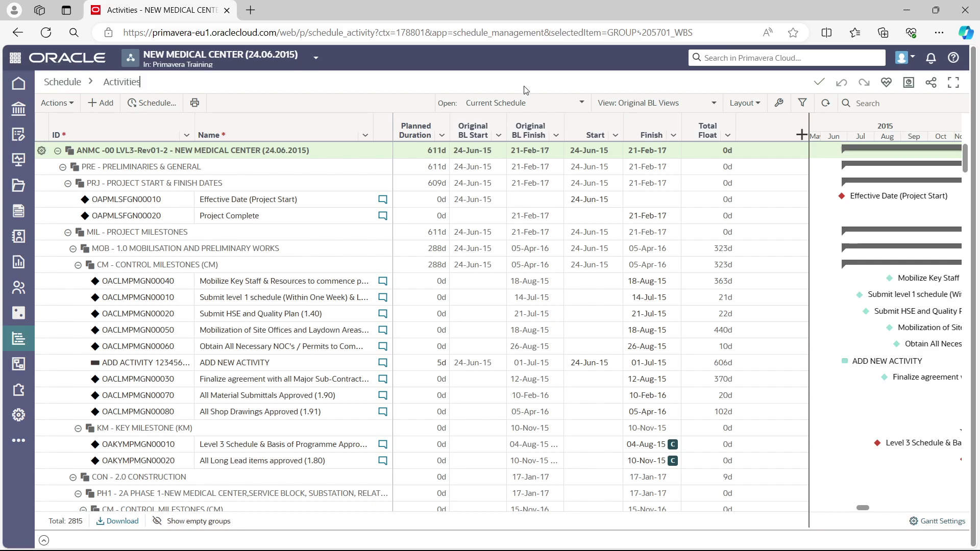
Switch to the P6 Training Layout view and add the Actual Duration column to its grid
click(715, 105)
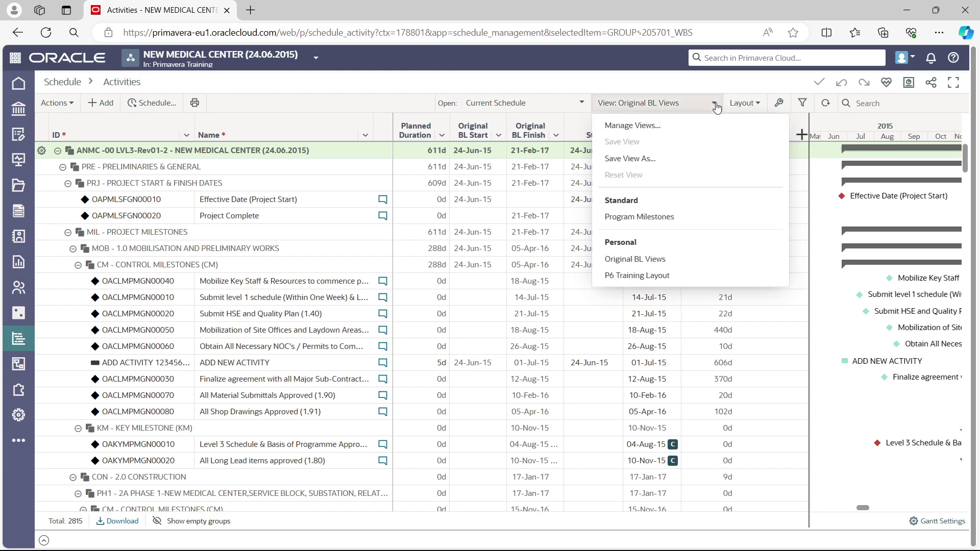
click(634, 276)
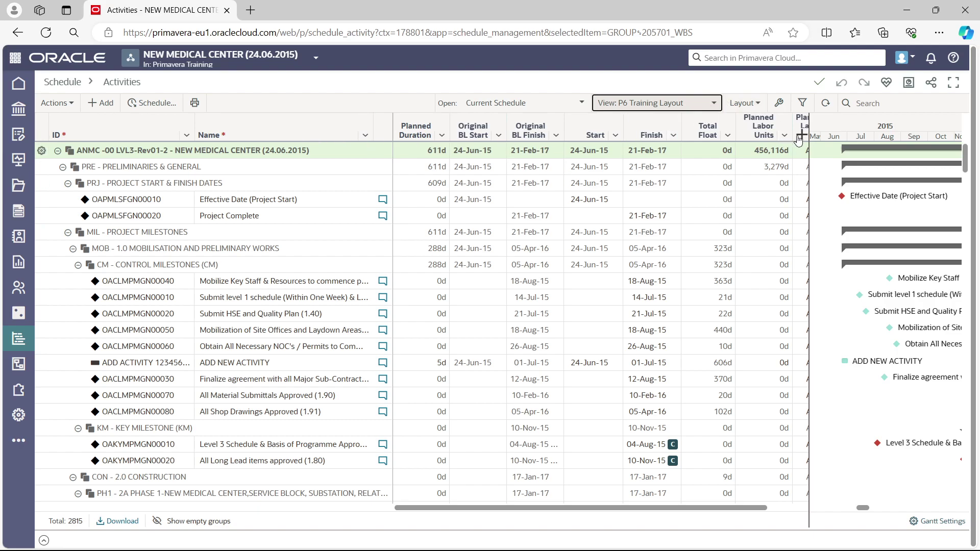
click(801, 137)
text(actual)
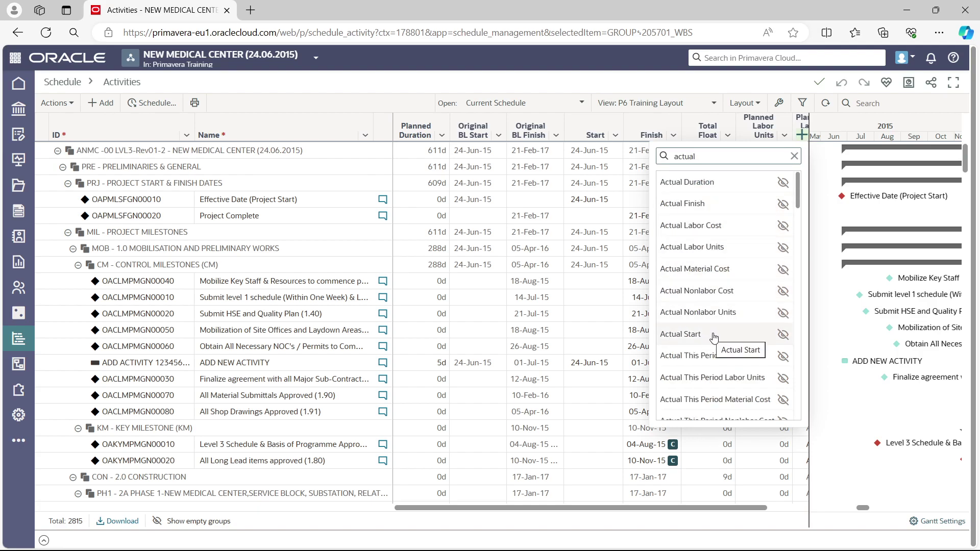
click(782, 182)
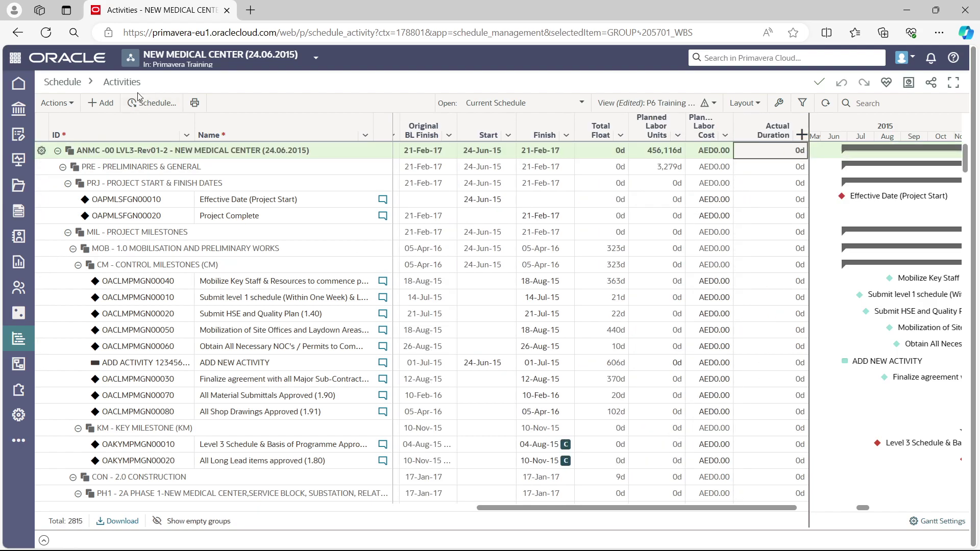
Reload the Activities page, confirming the 'Reload site?' prompt to discard the Actual Duration edit
click(45, 33)
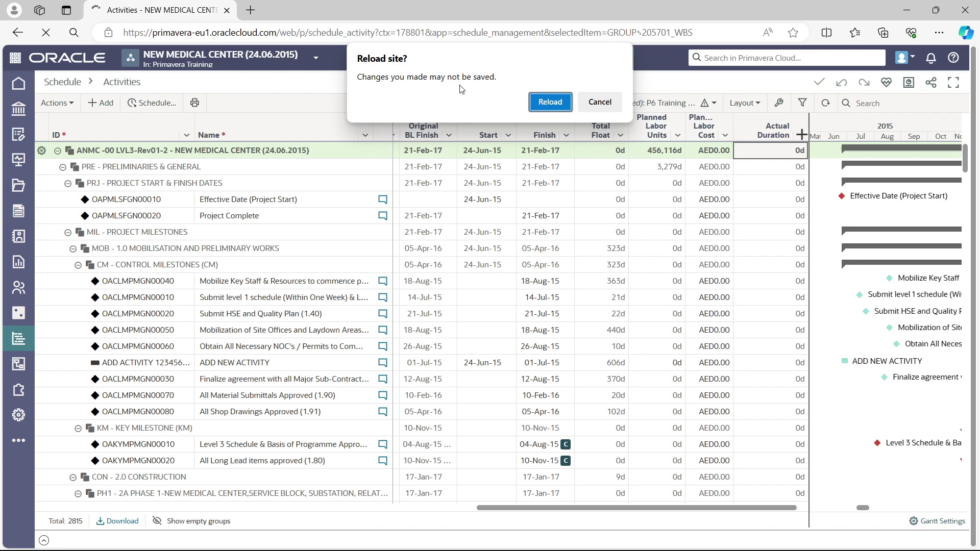
click(549, 103)
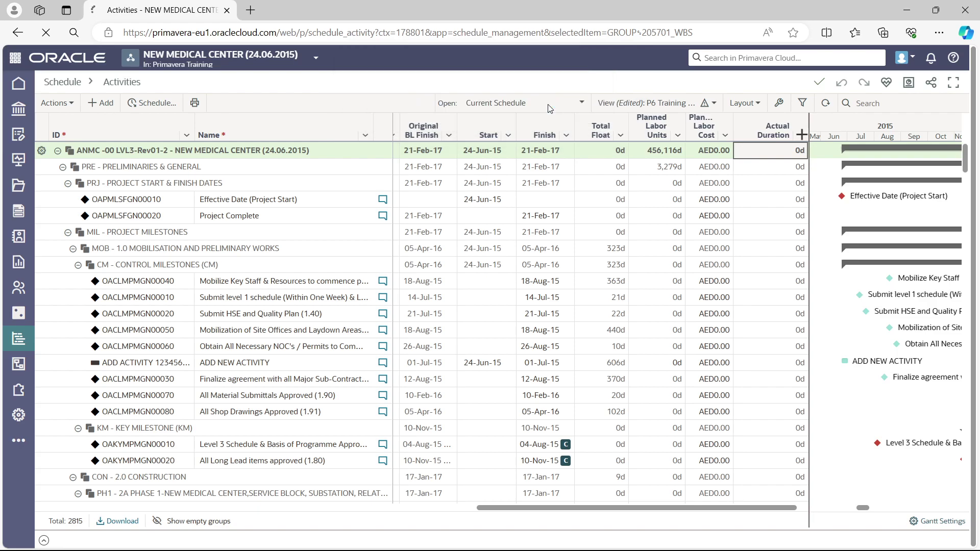